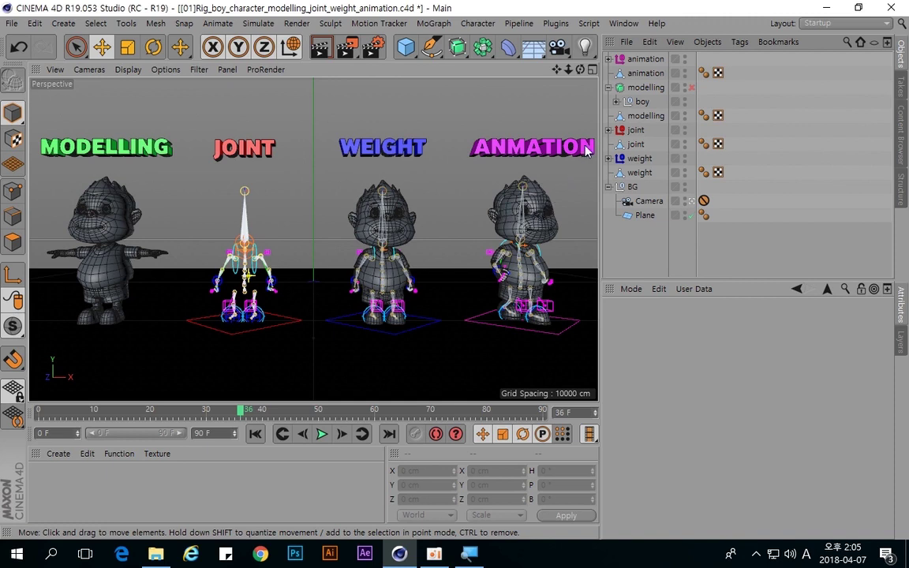
Expand the boy group under modelling and look through its separate mesh parts, including L_다리.1 and the belt mesh
click(639, 101)
click(616, 102)
click(748, 129)
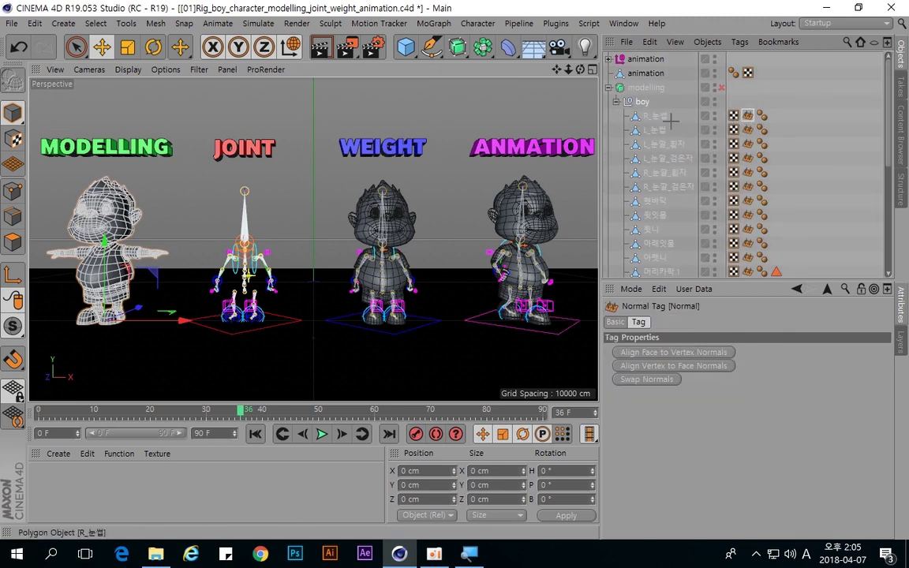
click(672, 123)
scroll(672, 123, down, 2)
scroll(672, 128, down, 3)
scroll(674, 158, up, 2)
click(674, 227)
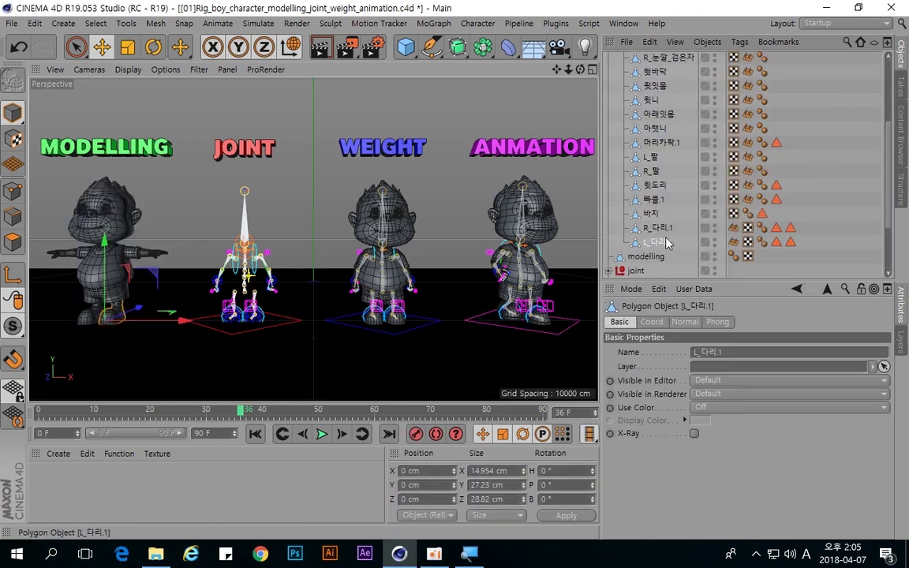
key(Up)
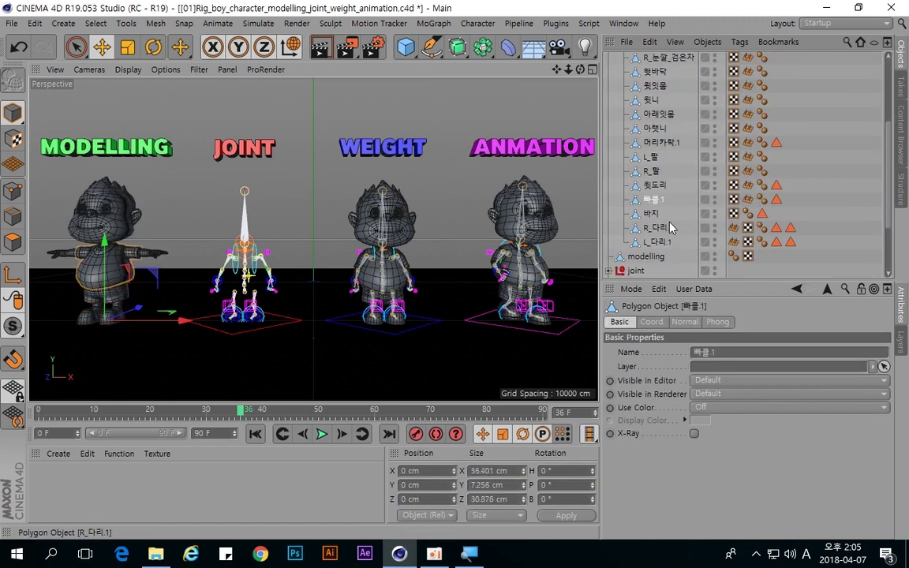
key(Up)
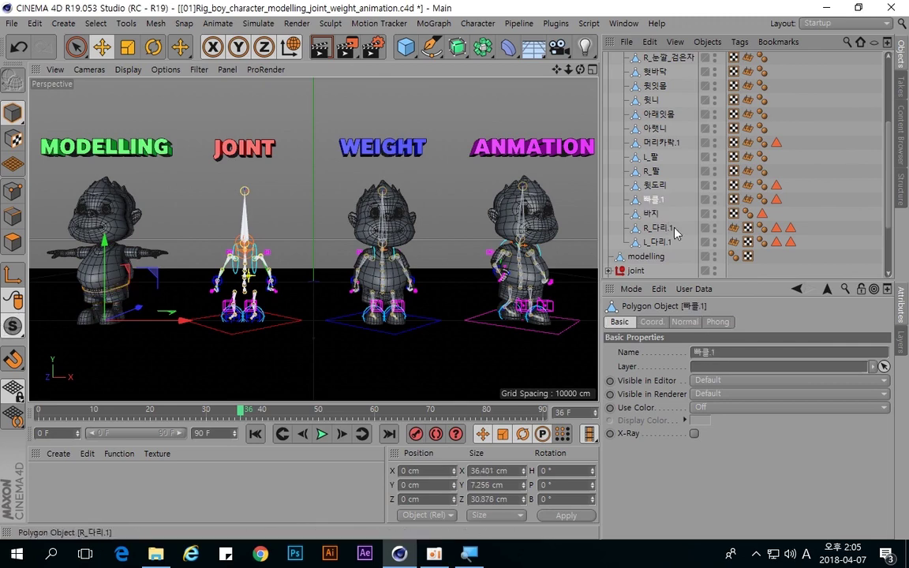
Inspect the modelling character's waist up close and select its shorts mesh 바지
click(897, 195)
click(900, 55)
click(721, 257)
alt+drag(552, 265, 493, 265)
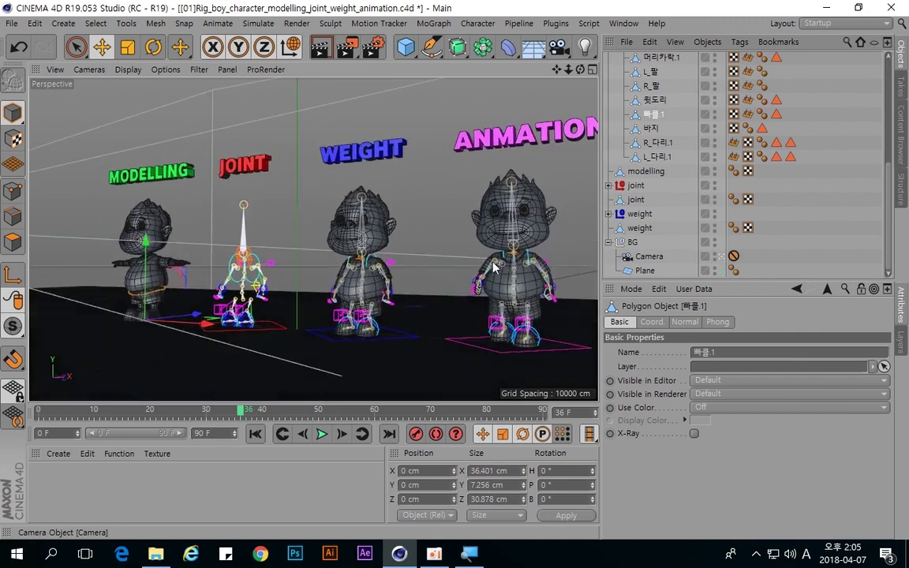
scroll(97, 284, up, 4)
alt+right_drag(109, 265, 135, 258)
alt+middle_drag(400, 262, 374, 228)
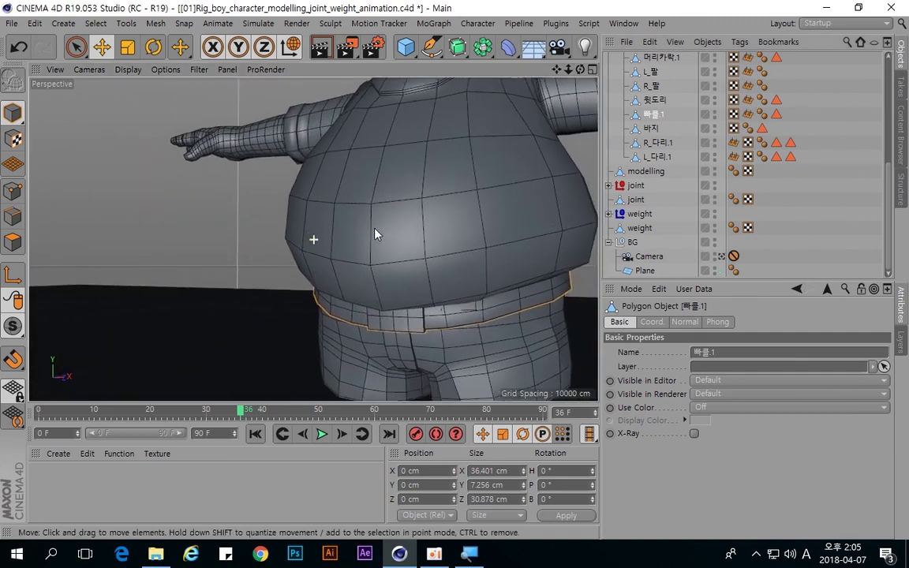
alt+right_drag(370, 200, 362, 208)
scroll(363, 213, down, 3)
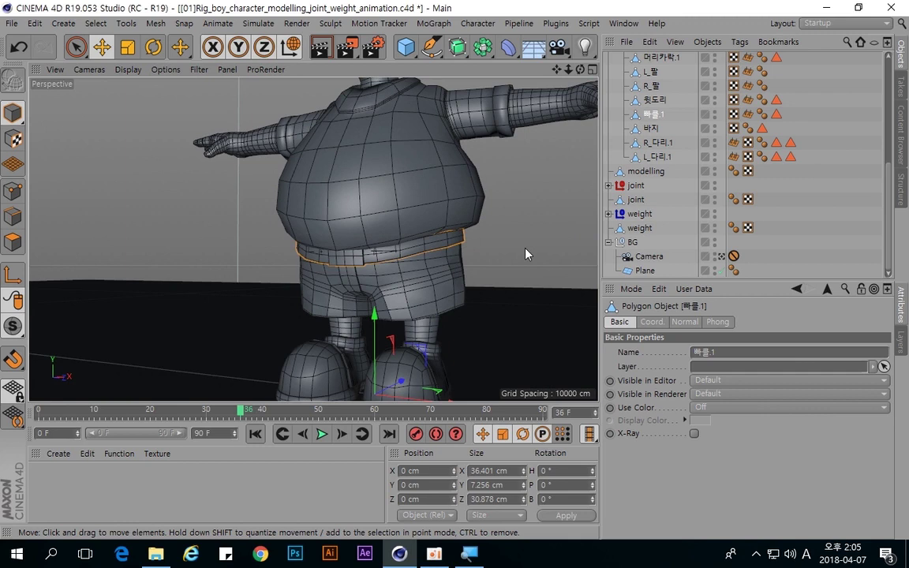
click(407, 210)
click(412, 267)
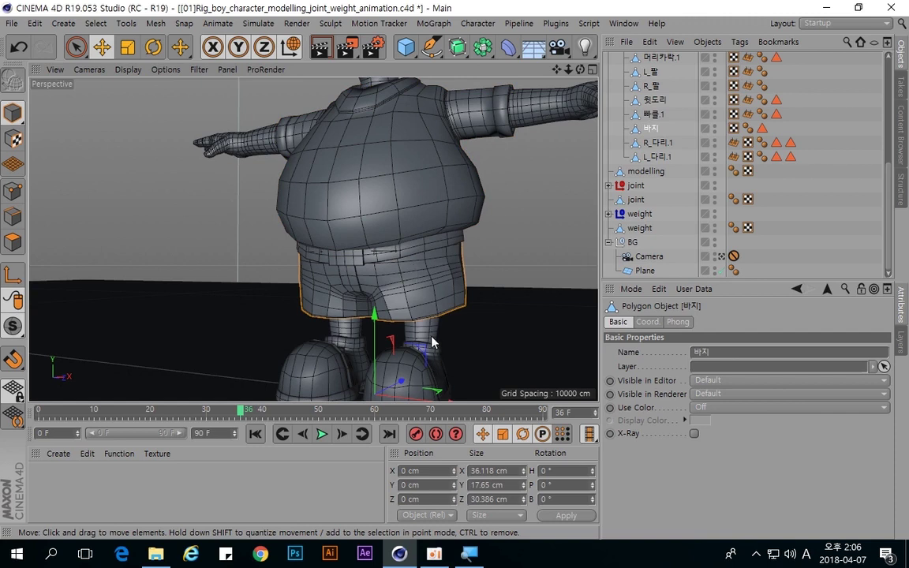
Compare the R_다리.1, L_다리.1 and 바지 meshes of the modelling character by selecting each in turn
click(673, 147)
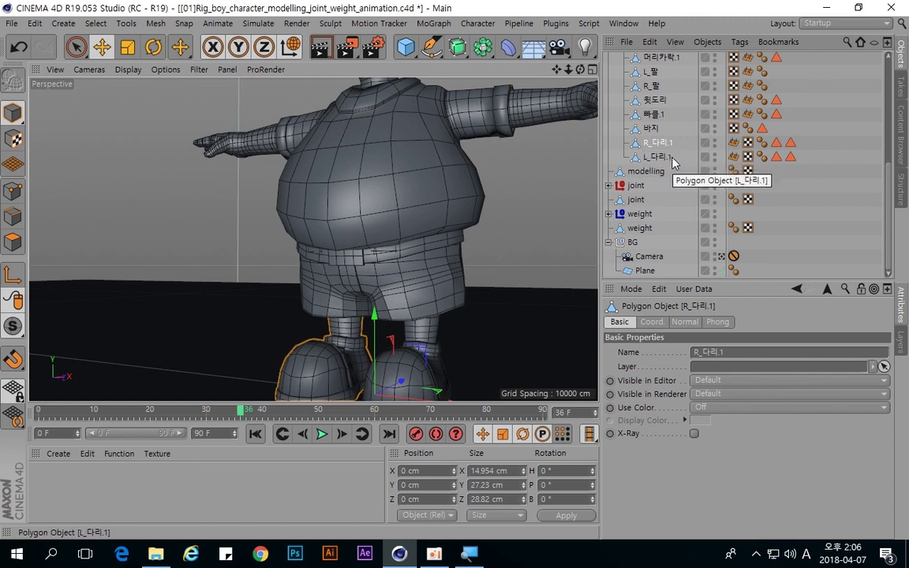
click(670, 157)
click(659, 130)
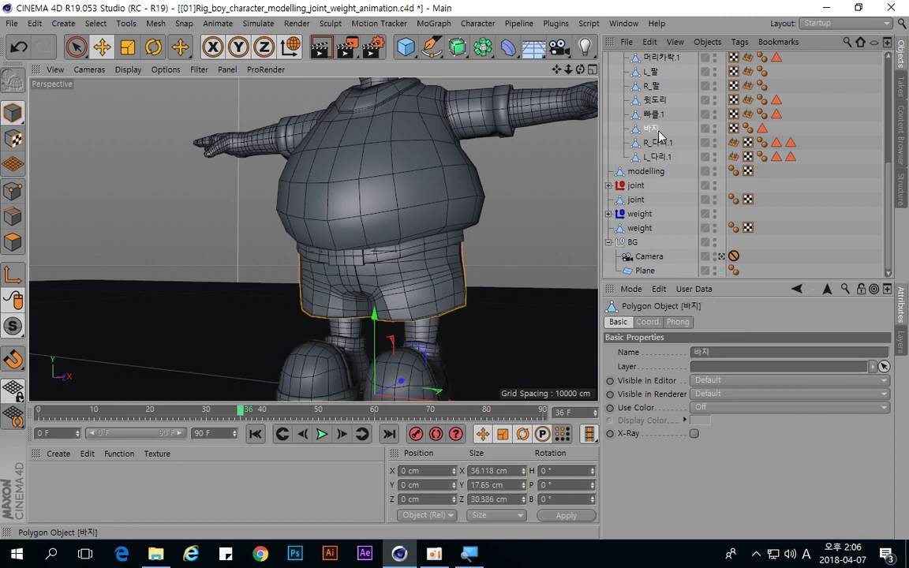
click(655, 144)
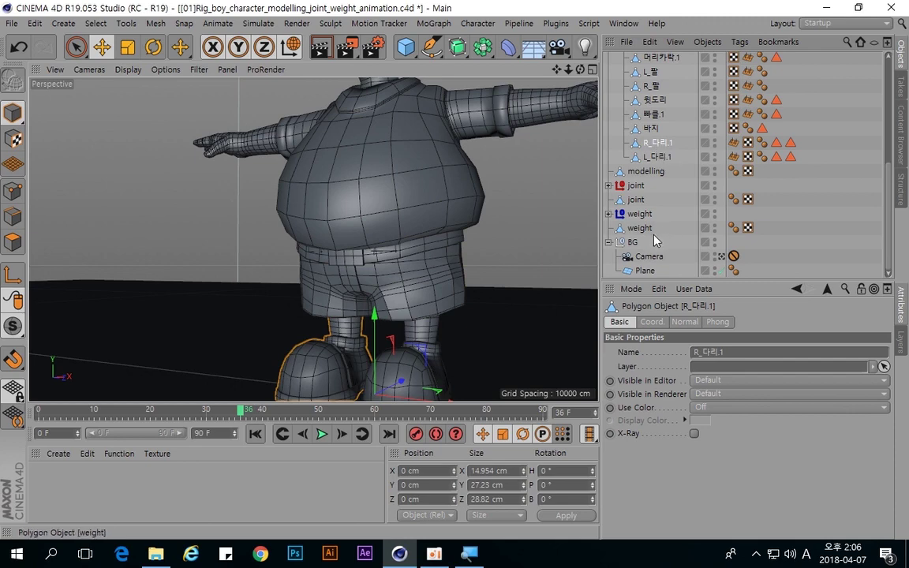
Expand the weight hierarchy and review the joints listed in the Weight tag of the L_팔 arm mesh
click(643, 214)
click(608, 214)
scroll(677, 189, down, 6)
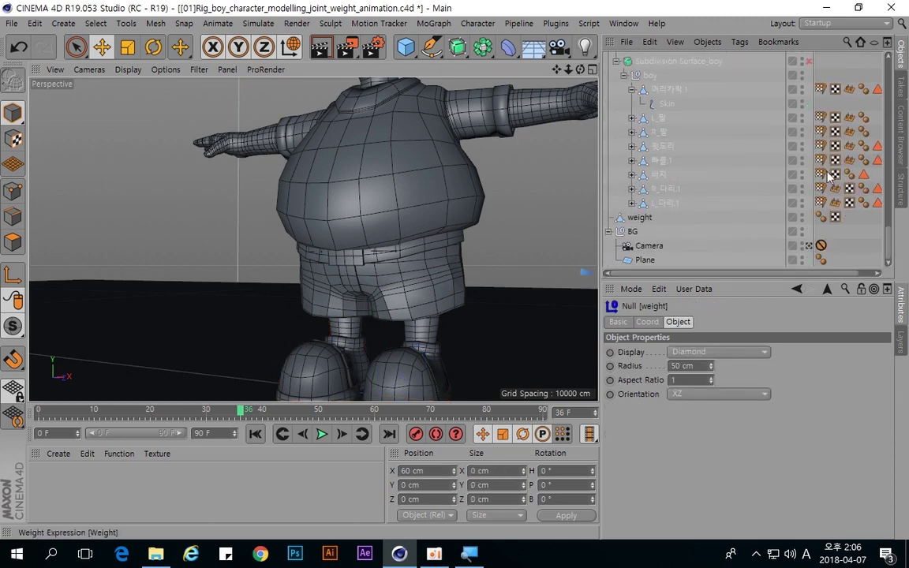
click(820, 117)
scroll(719, 434, down, 5)
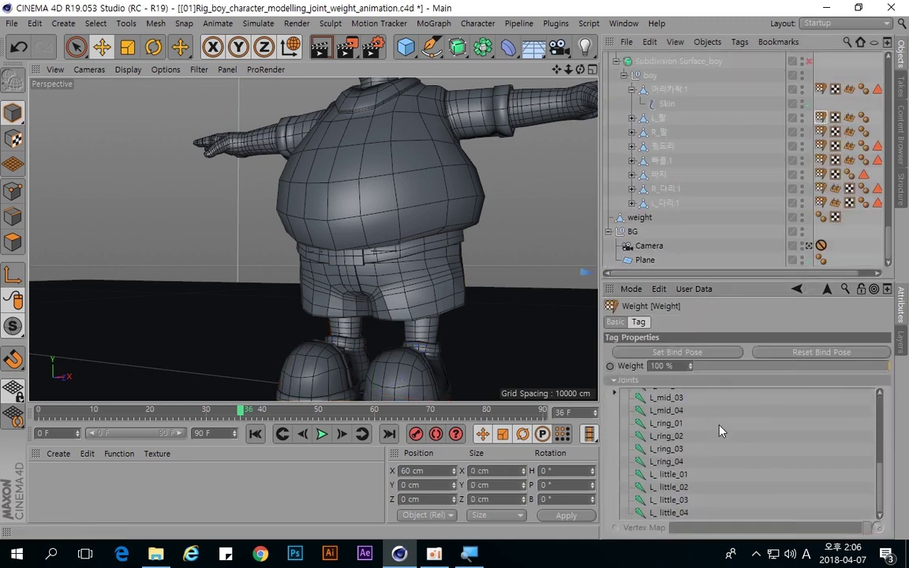
Select the L_팔 mesh under weight and examine it on the weight character
click(658, 118)
alt+middle_drag(480, 164, 302, 221)
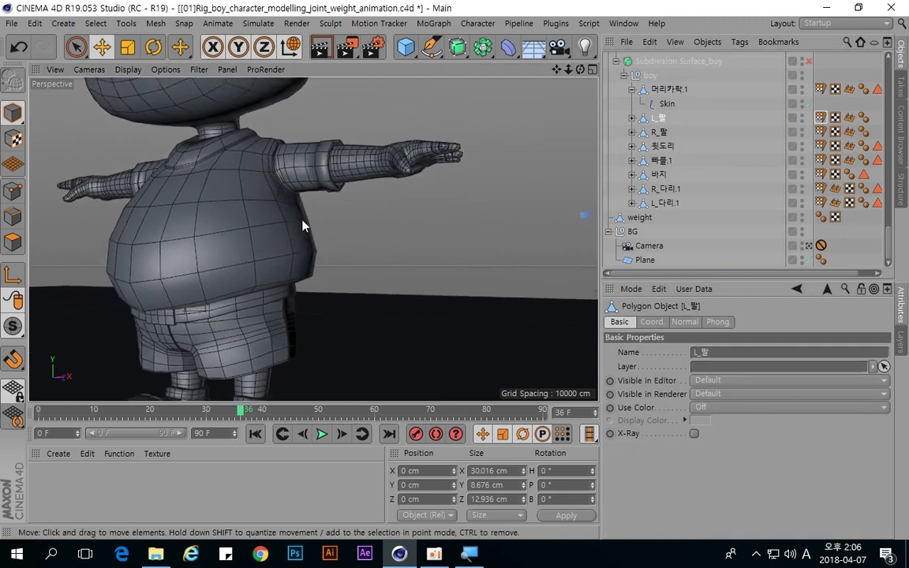
alt+right_drag(341, 219, 268, 256)
alt+drag(313, 239, 474, 248)
alt+middle_drag(504, 244, 240, 275)
alt+drag(504, 265, 416, 261)
alt+right_drag(416, 261, 448, 234)
alt+drag(448, 233, 477, 142)
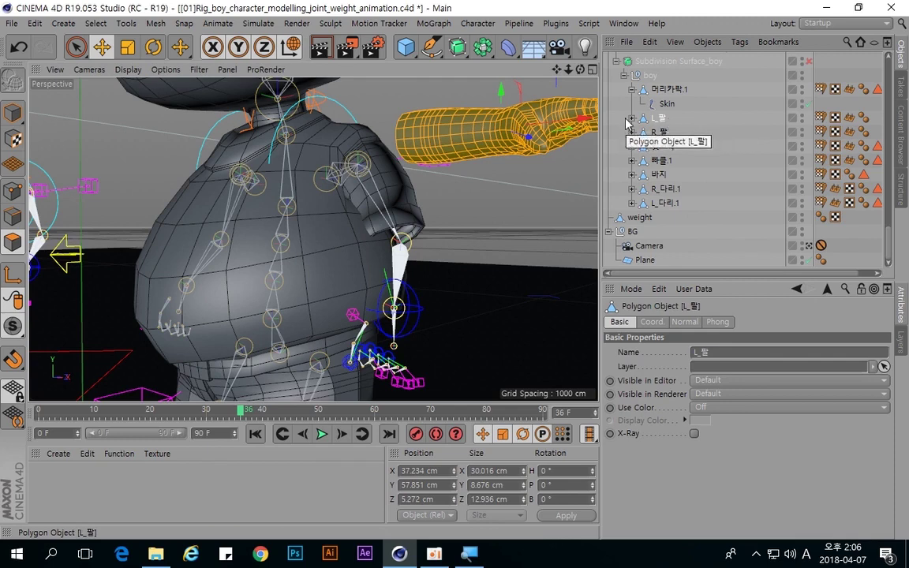
Recheck the joint list in L_팔's Weight tag from the hand and arm joints to the finger joints
click(818, 120)
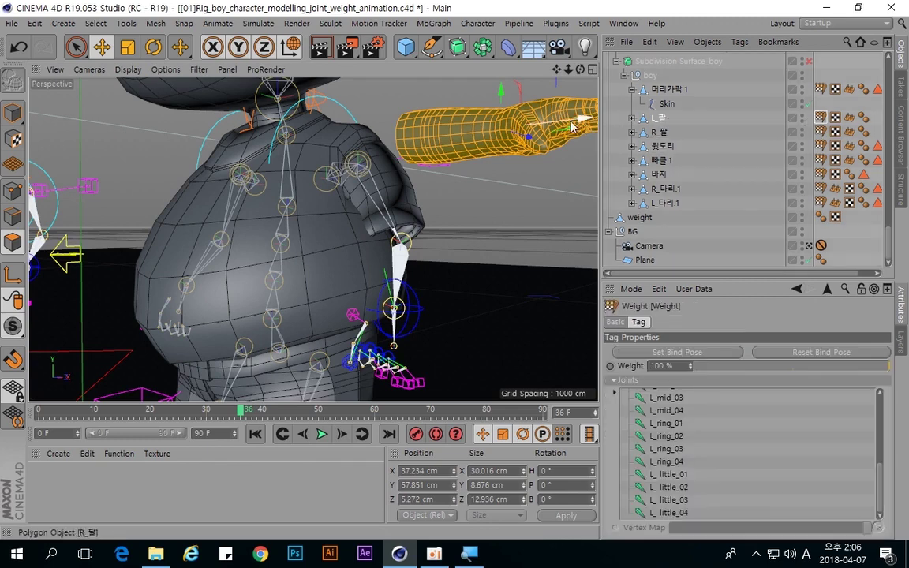
click(656, 119)
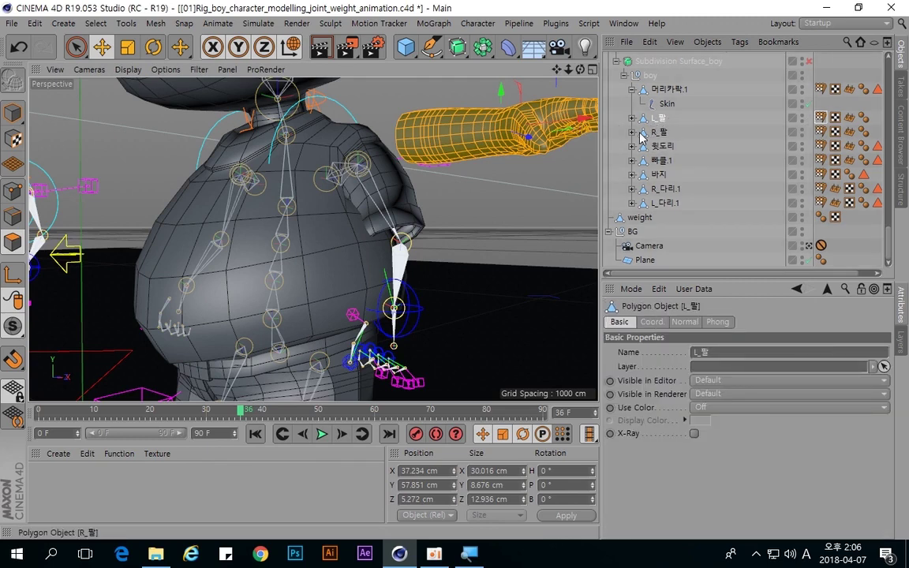
click(820, 117)
scroll(699, 429, down, 3)
scroll(700, 428, up, 3)
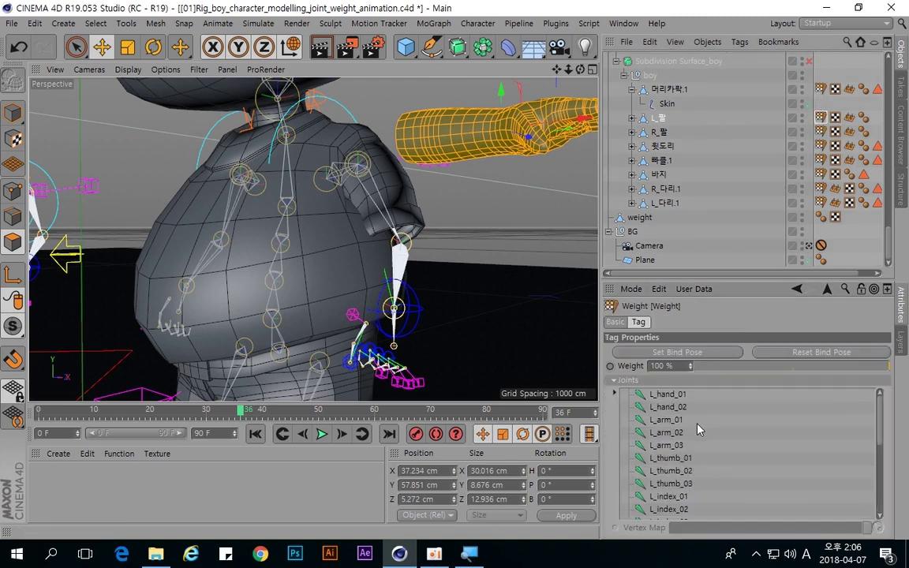
Check the 윗도리 and 머리카락.1 meshes on the weight character, collapse 머리카락.1, and clear the selection
click(662, 146)
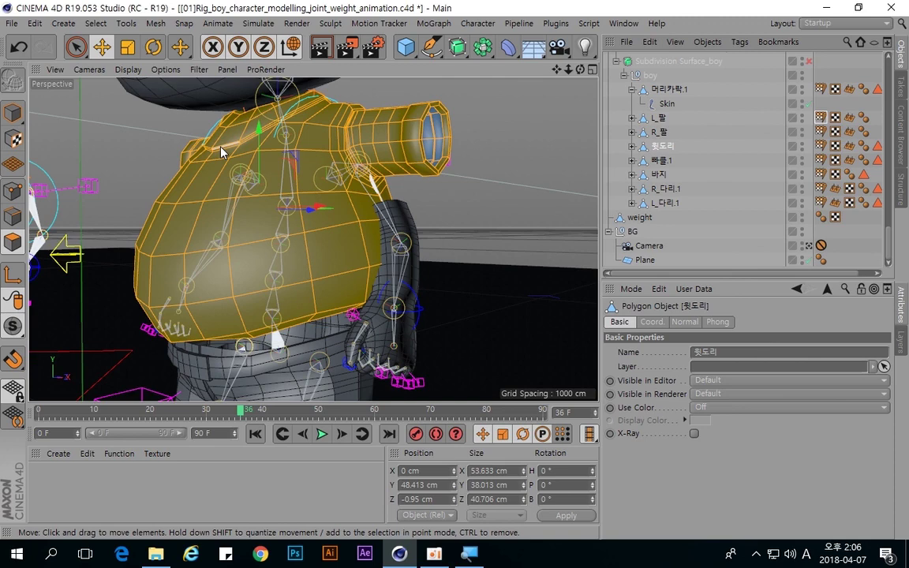
click(760, 192)
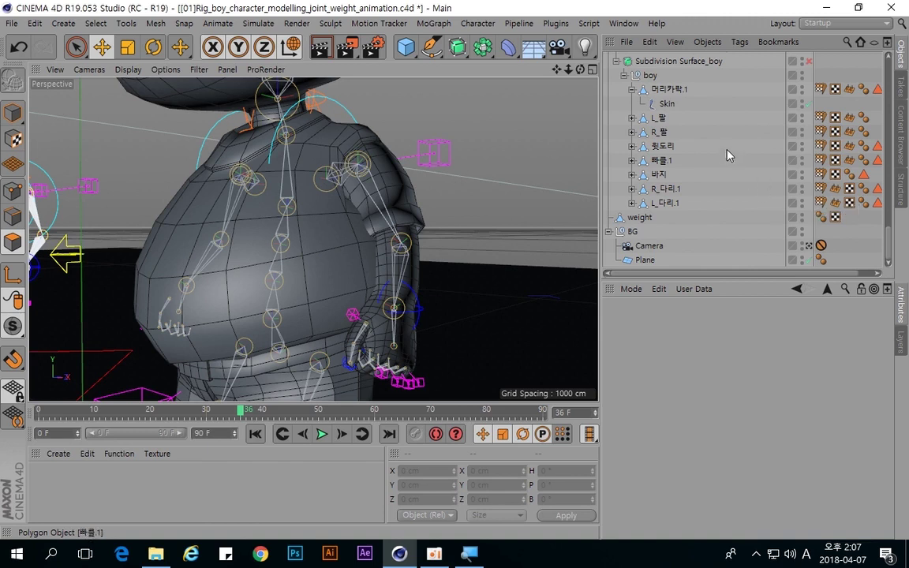
click(683, 93)
click(632, 89)
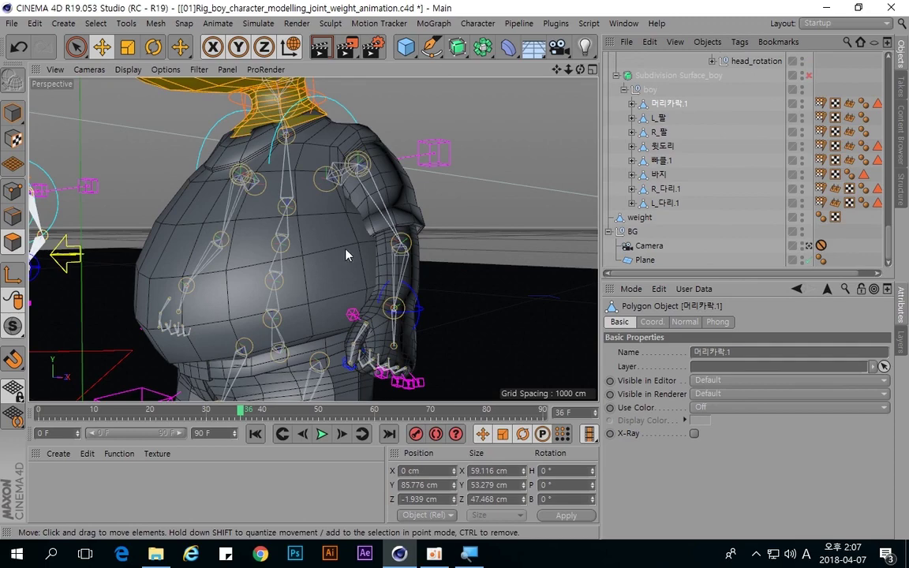
alt+right_drag(345, 255, 302, 288)
alt+middle_drag(302, 288, 319, 298)
click(786, 147)
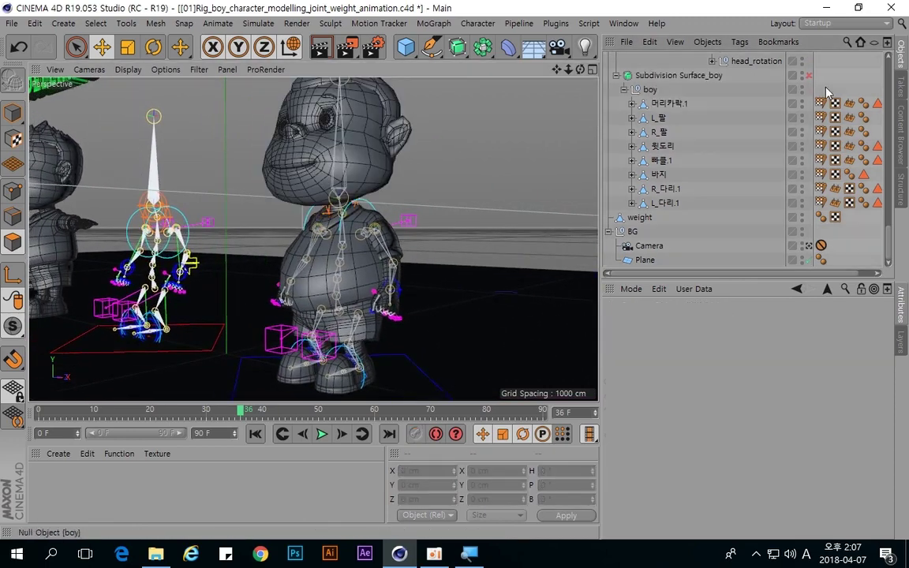
Examine the modelling character's head, sleeves and arms in its T-pose from close and from afar
alt+drag(221, 262, 385, 279)
alt+middle_drag(430, 280, 409, 291)
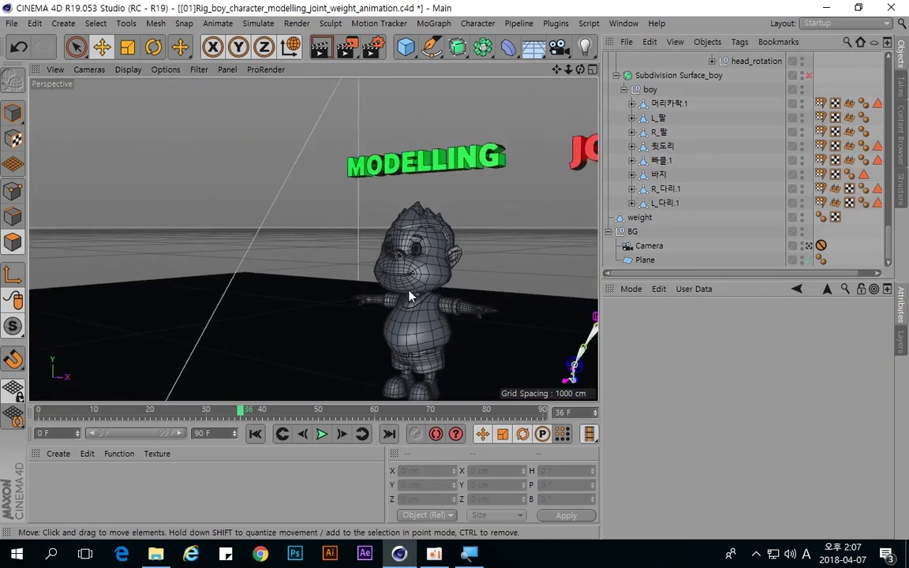
alt+drag(444, 285, 470, 318)
alt+right_drag(442, 310, 484, 276)
alt+drag(472, 279, 464, 280)
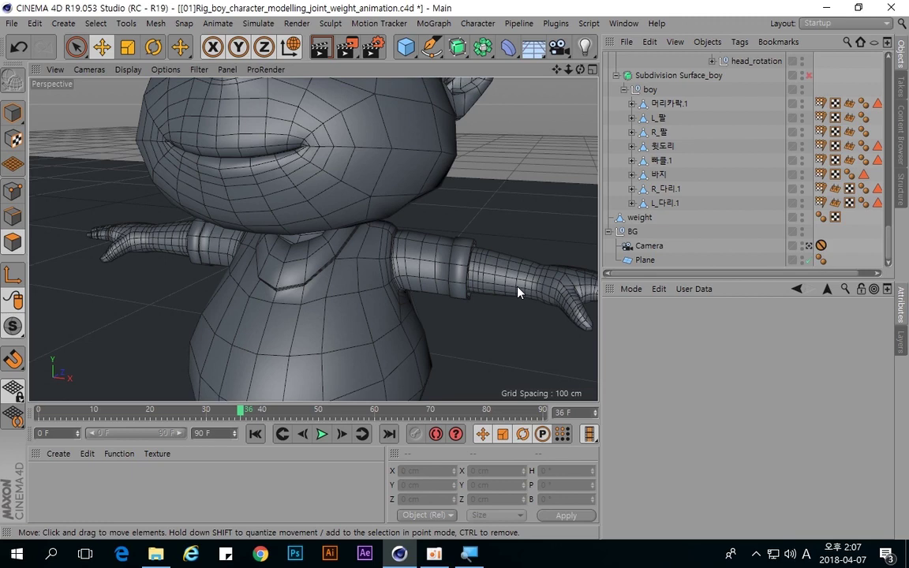
scroll(449, 258, down, 5)
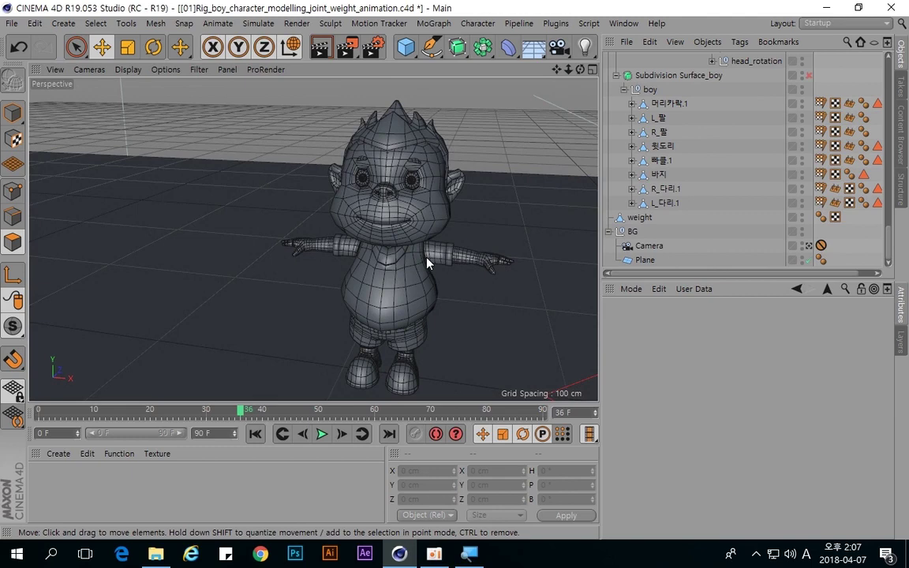
scroll(423, 229, up, 4)
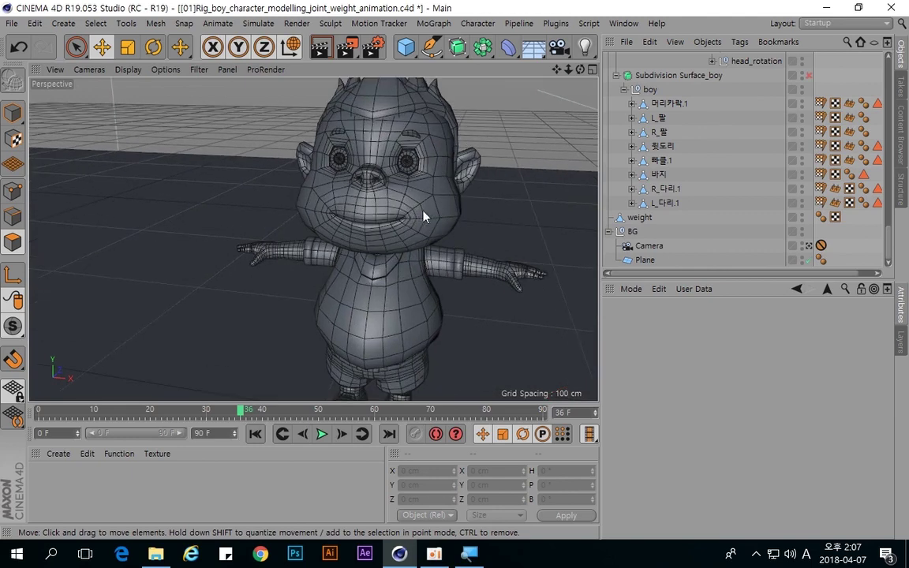
Activate the Weight Tool and select the L_leg_01 joint in the weight character's body_group
alt+right_drag(500, 199, 438, 228)
alt+middle_drag(552, 225, 392, 221)
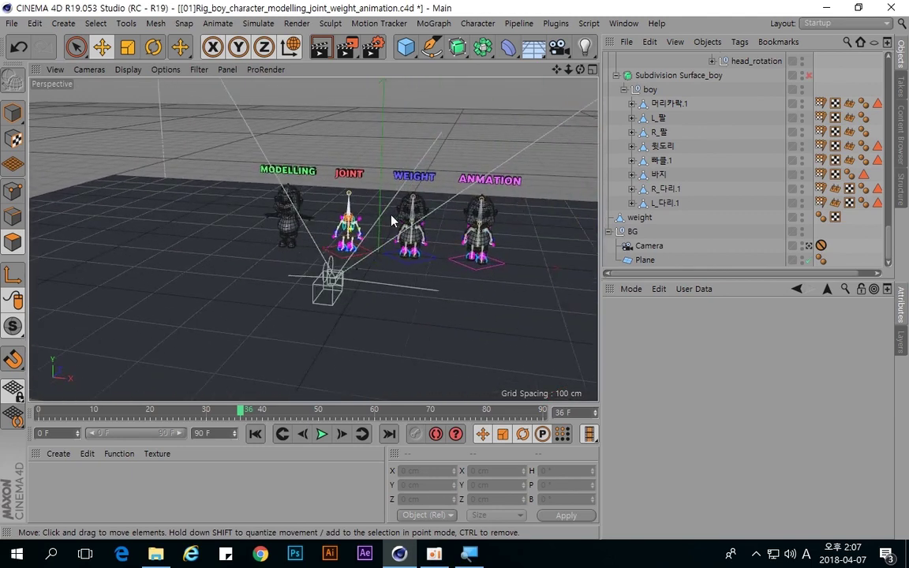
alt+right_drag(419, 215, 472, 179)
scroll(473, 180, up, 3)
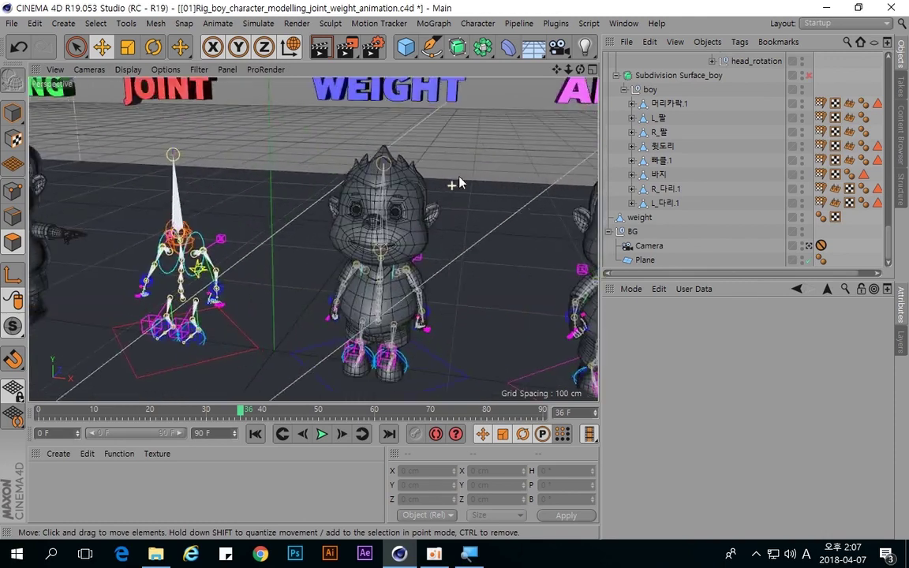
click(477, 23)
click(507, 211)
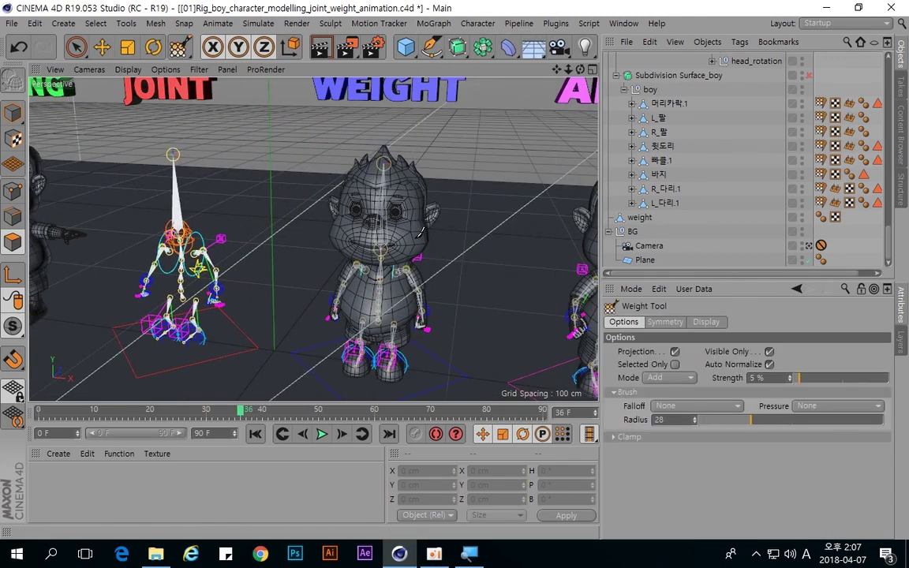
scroll(661, 114, up, 8)
click(674, 217)
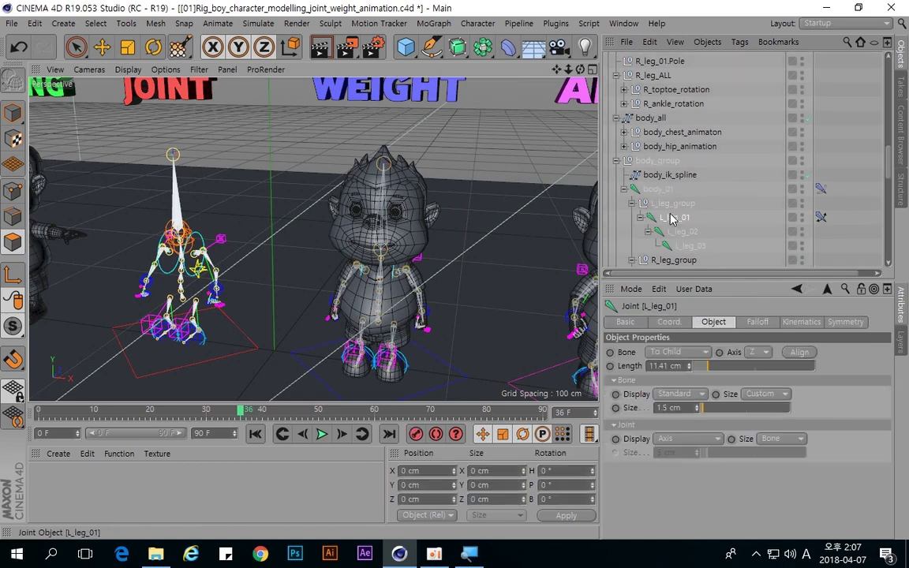
Inspect how the L_leg_01 weights are distributed over the weight character's shorts
scroll(456, 268, up, 5)
scroll(456, 268, down, 5)
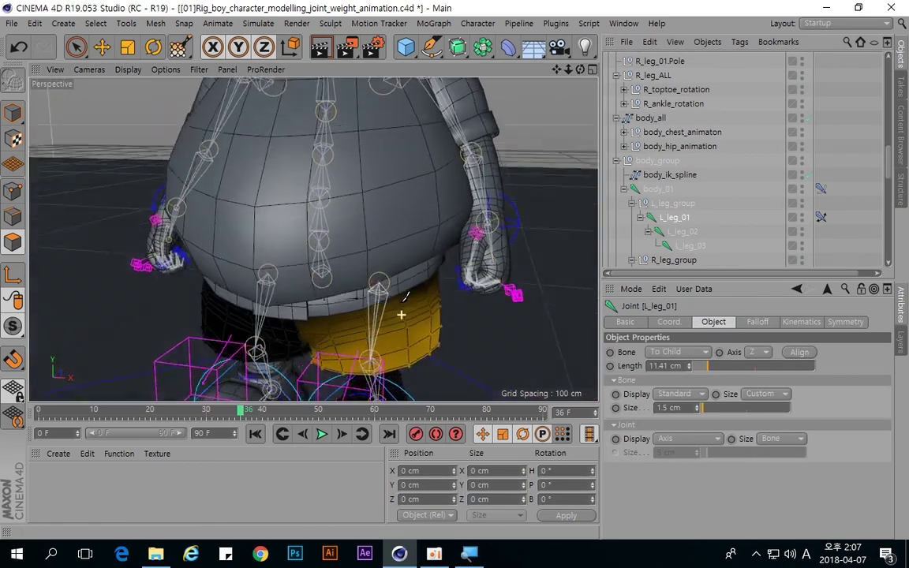
scroll(409, 272, up, 6)
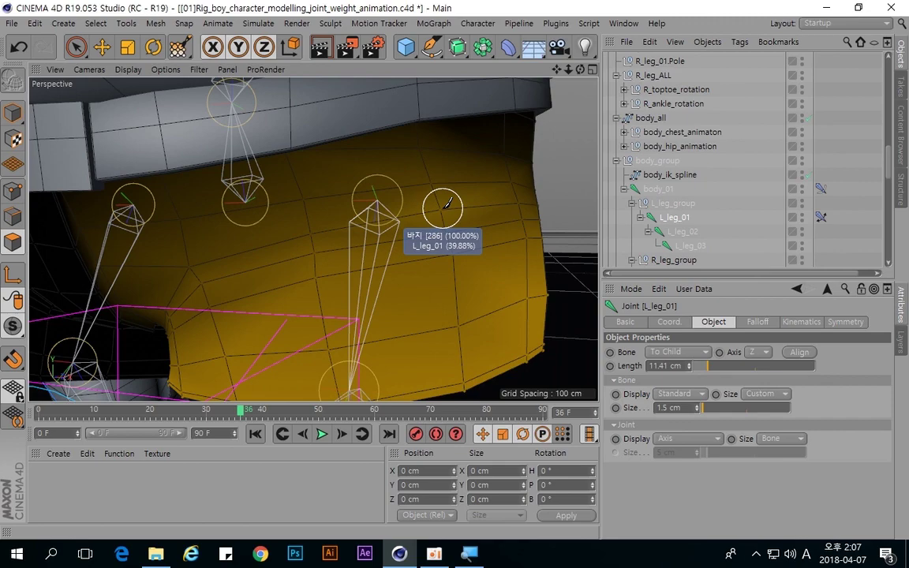
scroll(426, 209, down, 6)
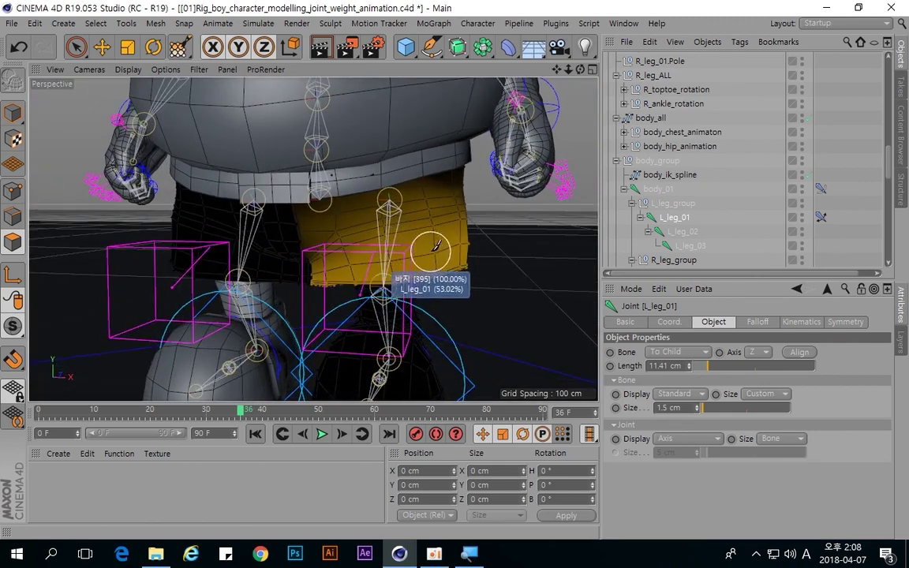
Examine the animation character's shorts and legs around its leg joints
scroll(398, 239, down, 6)
scroll(371, 221, up, 8)
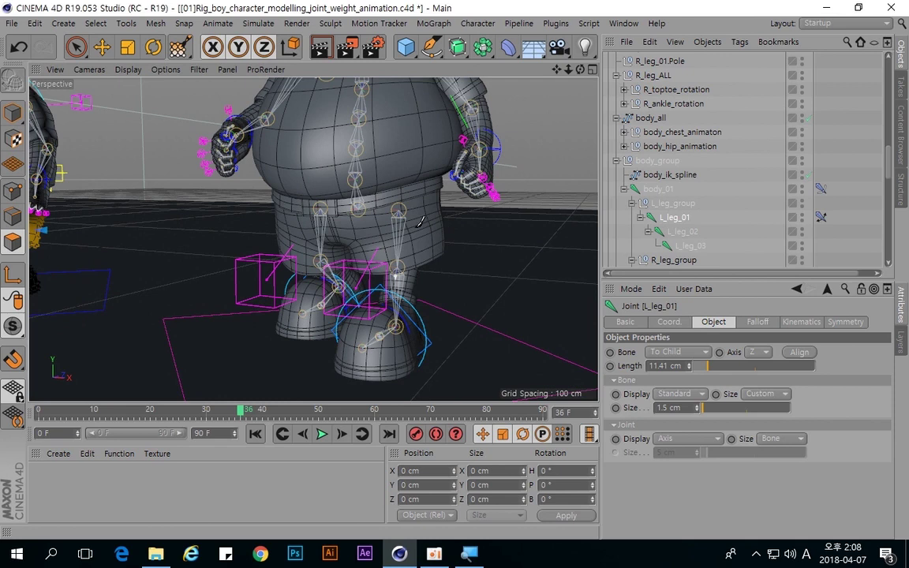
click(868, 162)
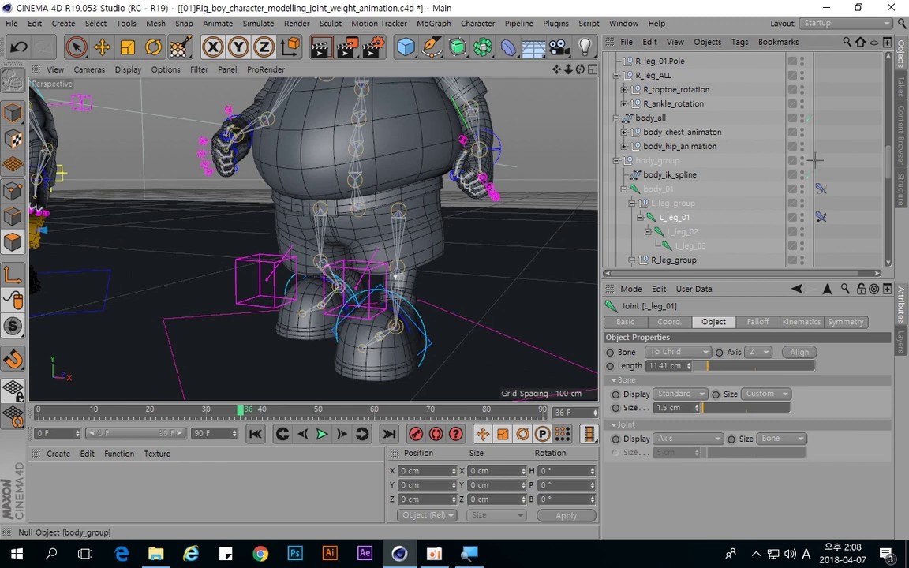
Play the animation from the start, stop it mid-stride and examine how the animation character's shorts and legs deform
key(shift+f)
key(F8)
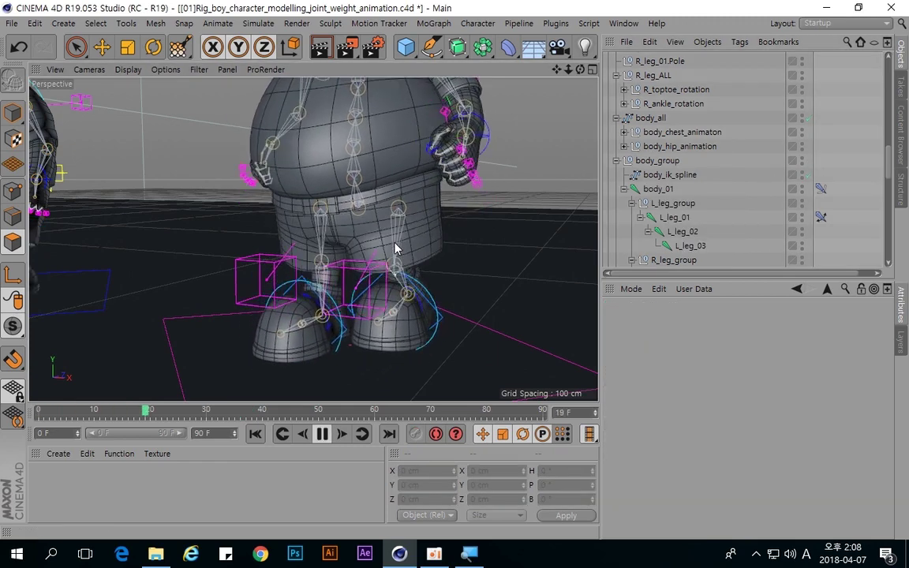
key(F8)
scroll(399, 235, up, 5)
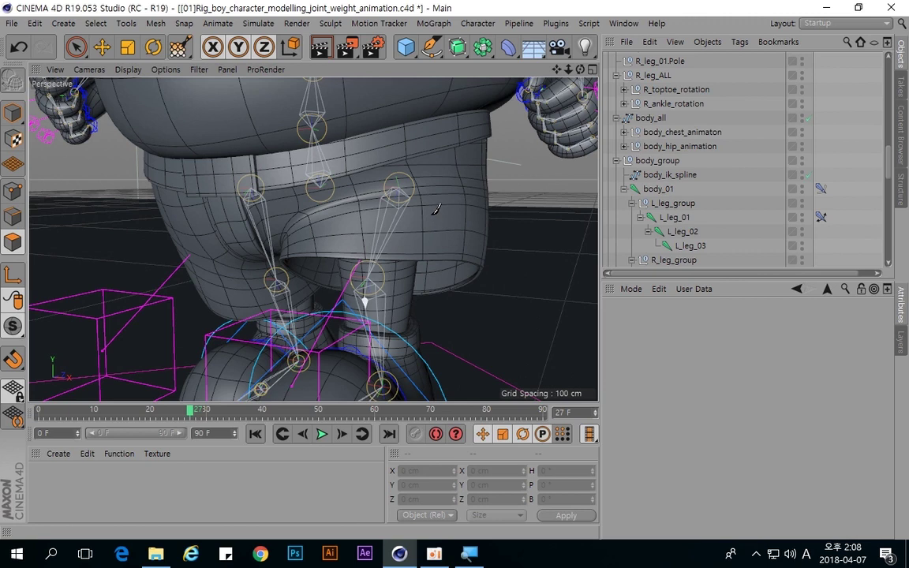
scroll(436, 209, down, 5)
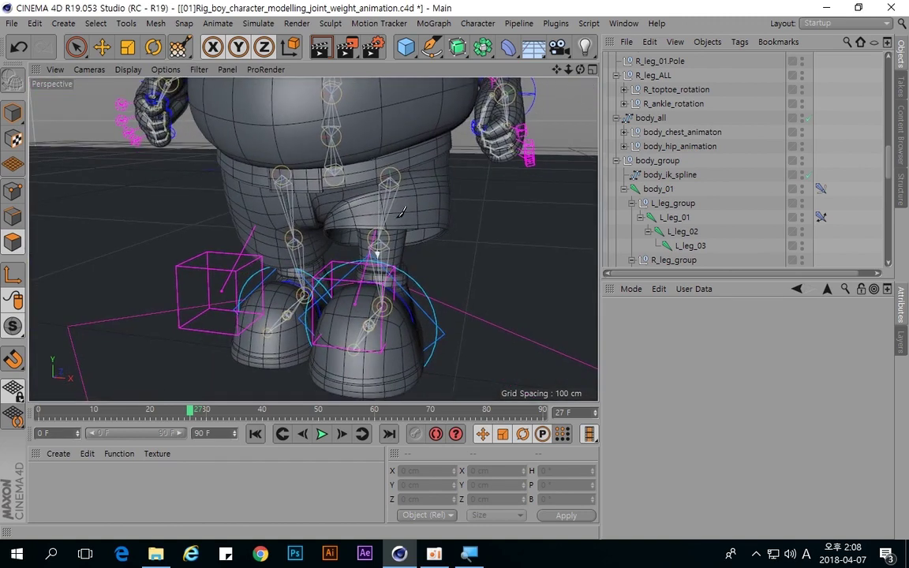
scroll(377, 207, down, 4)
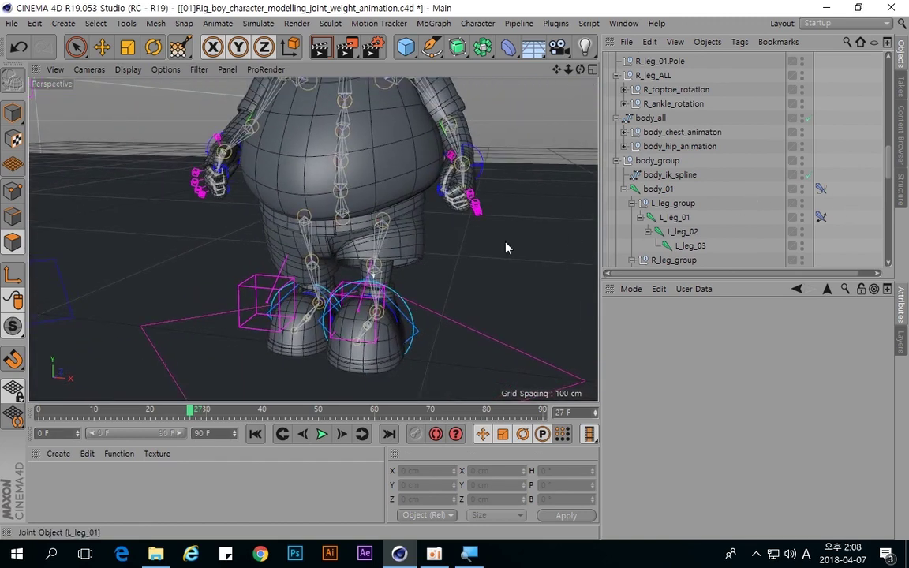
Select the weight character's Subdivision Surface_boy object and enable its subdivision smoothing
scroll(742, 209, down, 5)
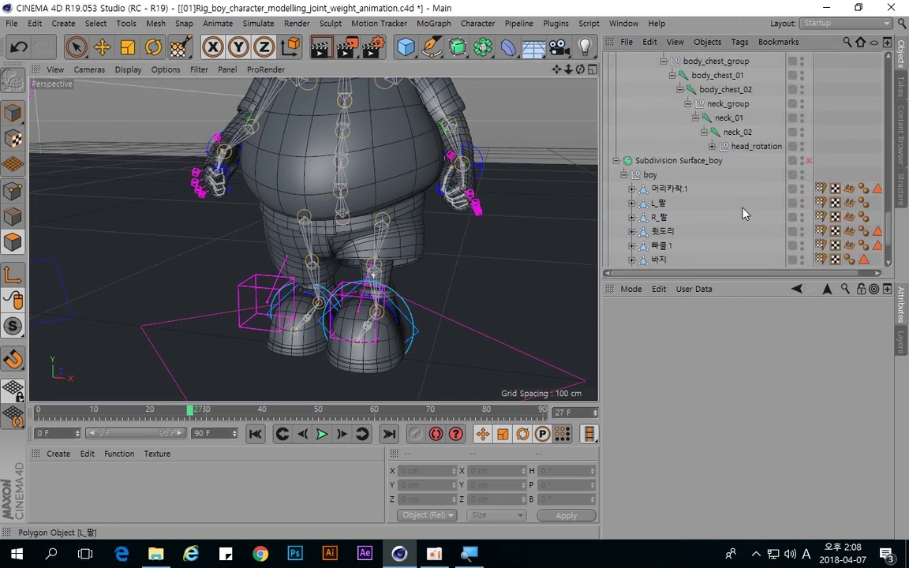
scroll(288, 207, down, 4)
alt+middle_drag(288, 206, 396, 205)
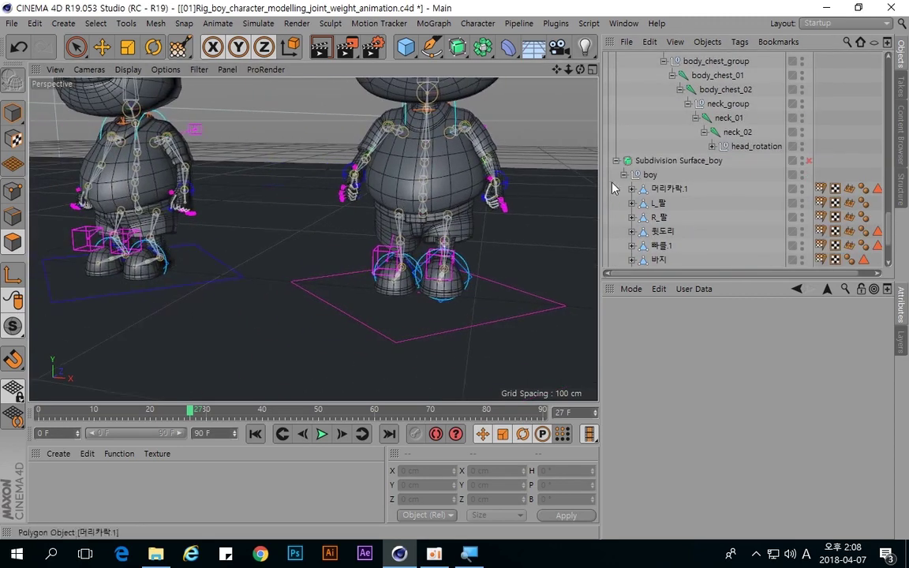
click(640, 160)
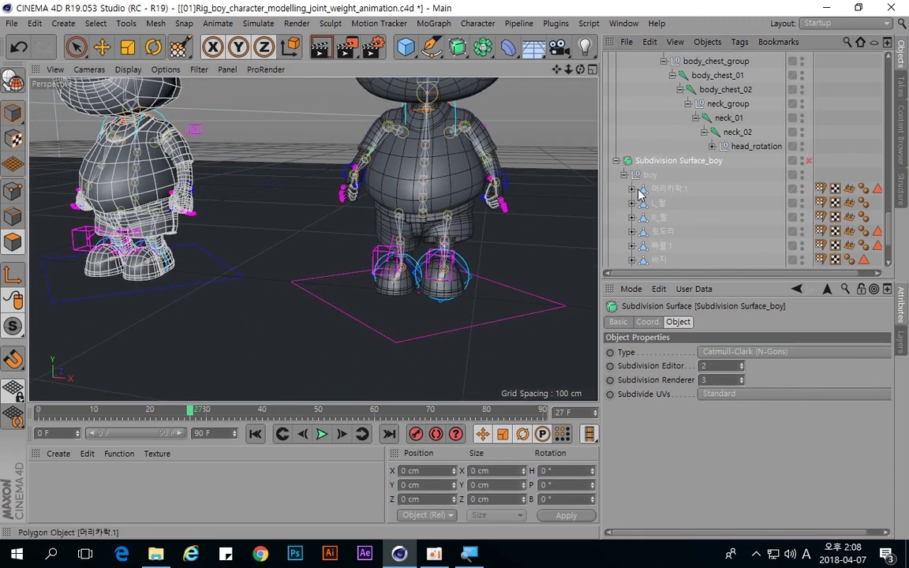
key(o)
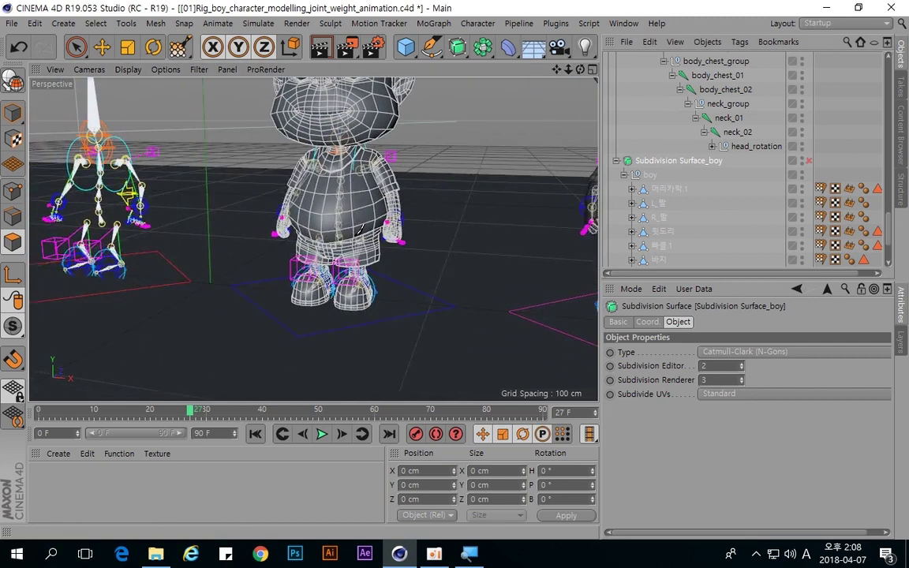
scroll(334, 220, up, 4)
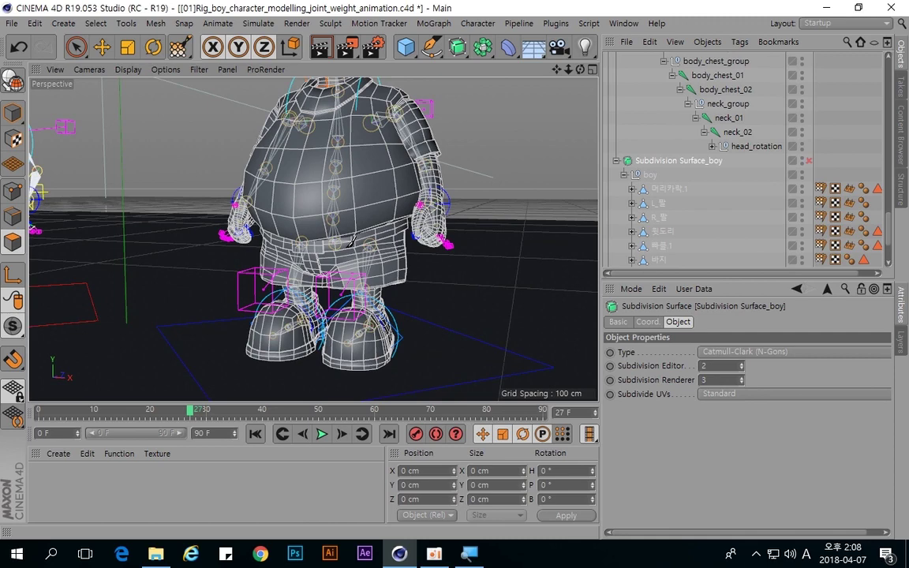
alt+right_drag(550, 168, 426, 201)
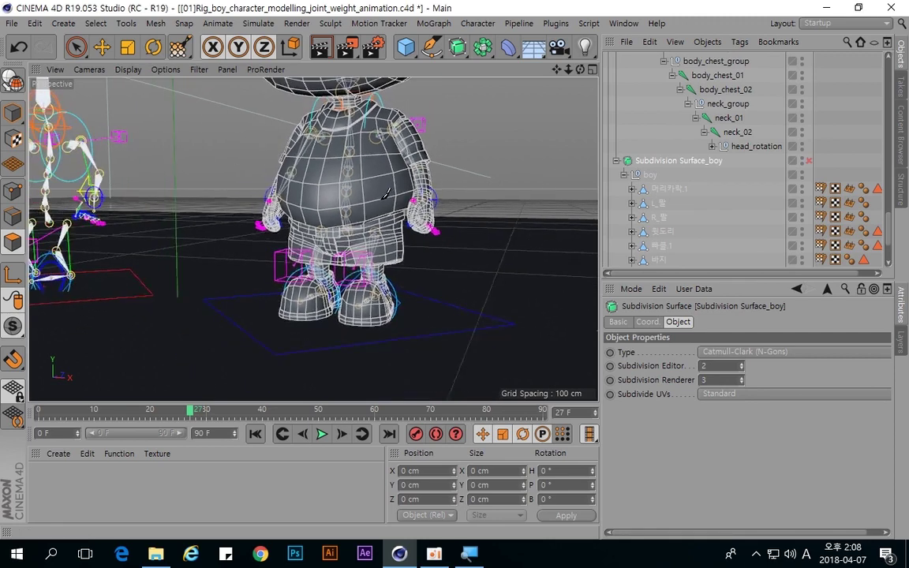
alt+drag(426, 201, 393, 236)
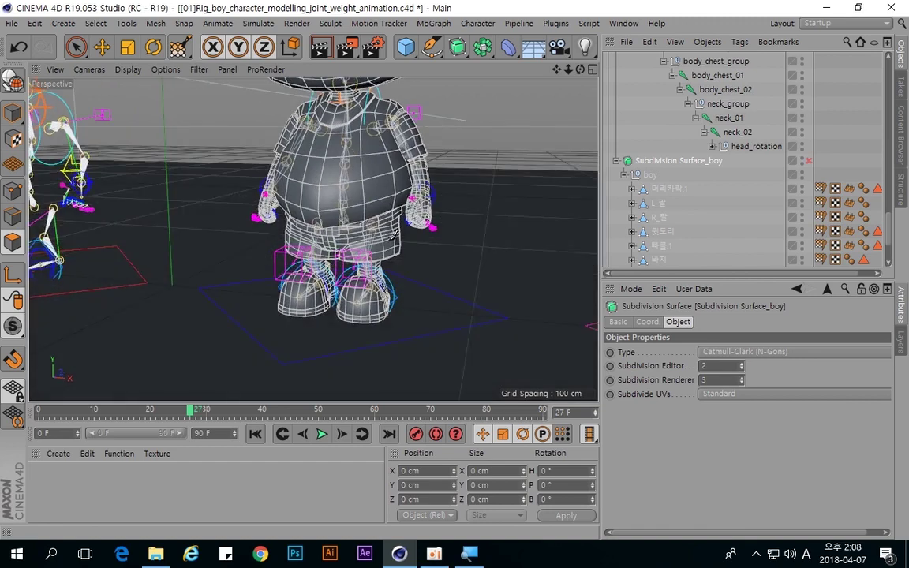
click(809, 160)
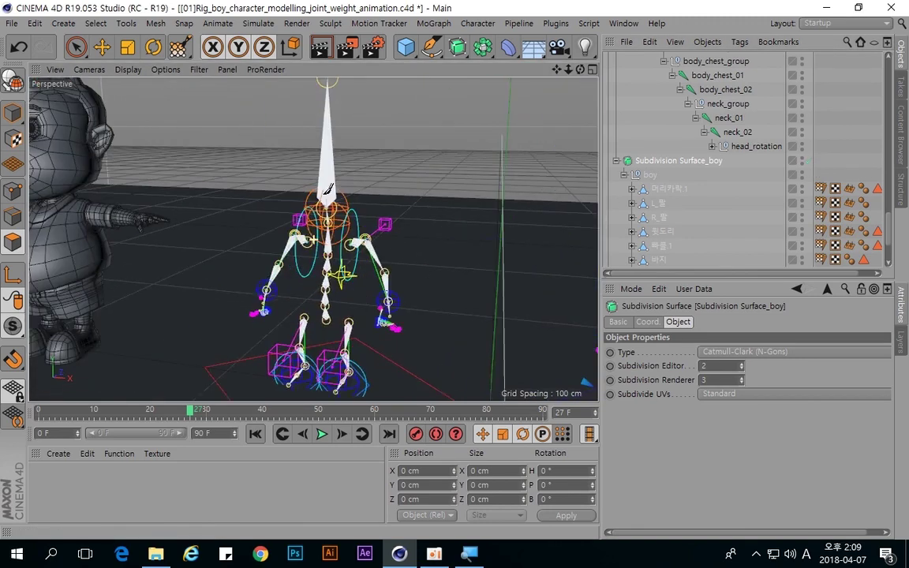
scroll(329, 188, down, 3)
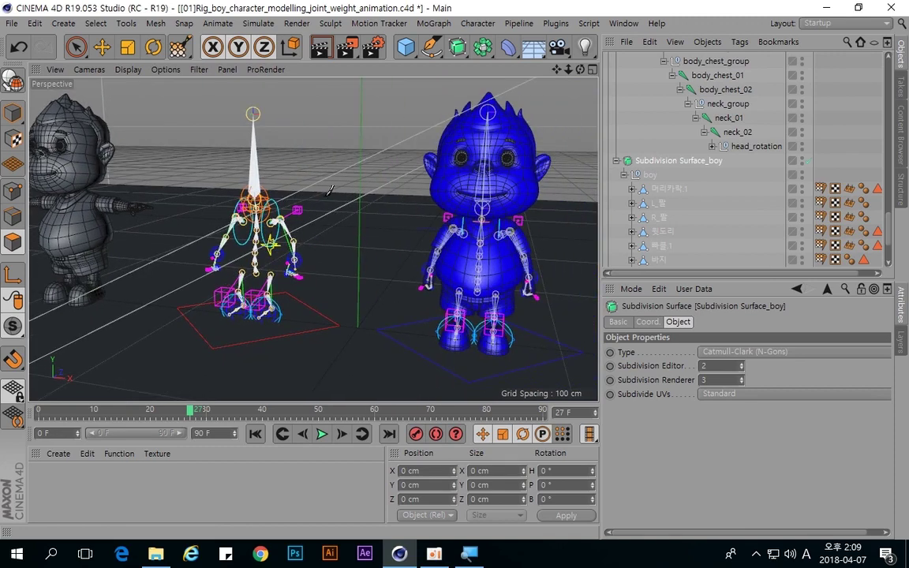
Clear the selection and switch from the Weight Tool to the Move tool
click(573, 167)
scroll(473, 173, down, 6)
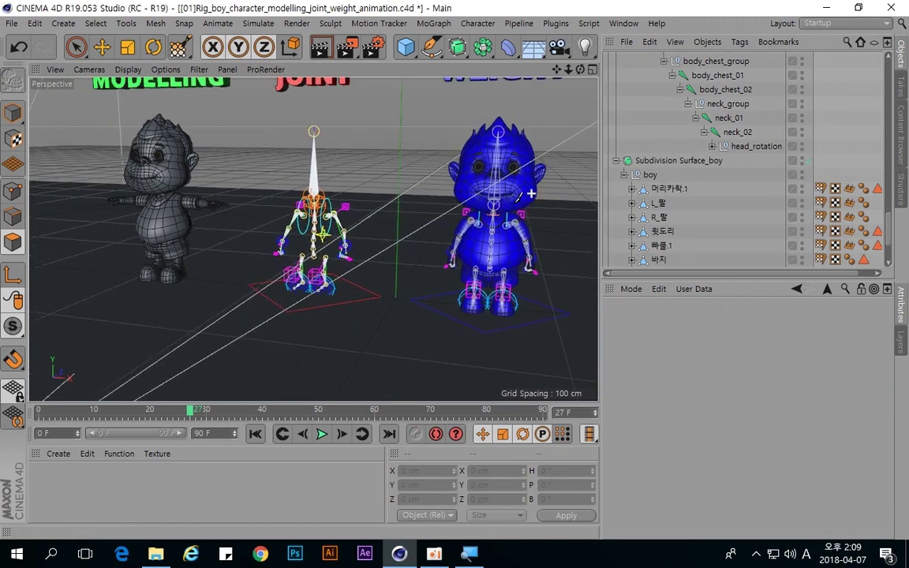
alt+drag(411, 211, 465, 221)
scroll(186, 250, up, 3)
alt+middle_drag(235, 234, 257, 246)
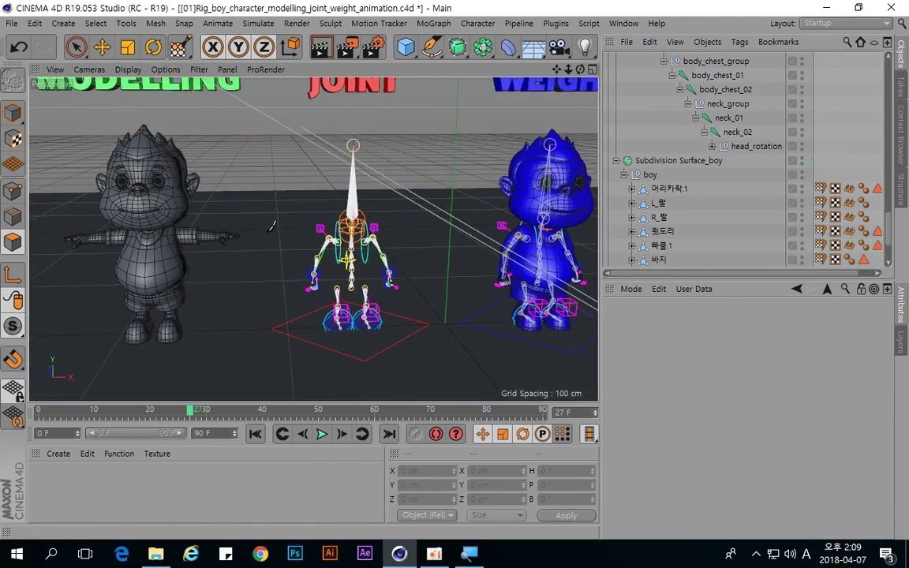
key(e)
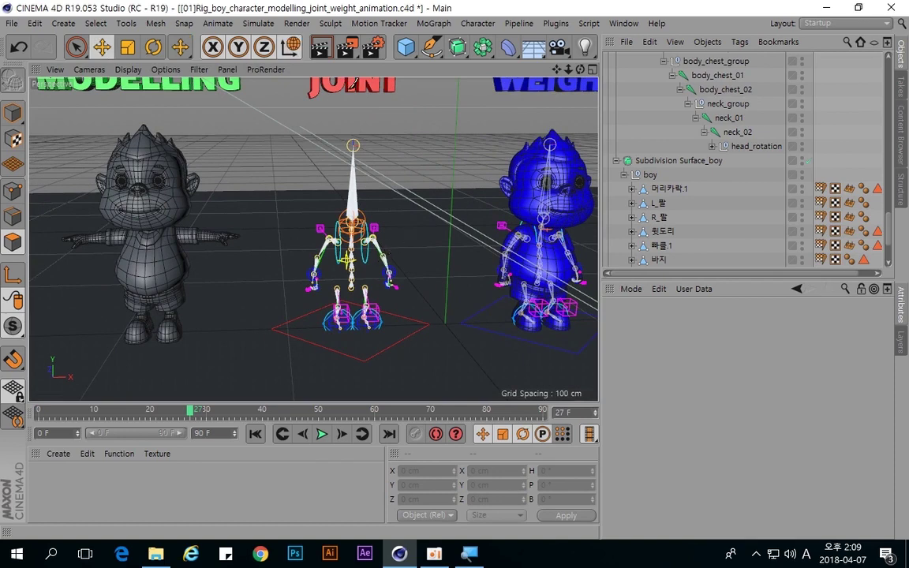
key(e)
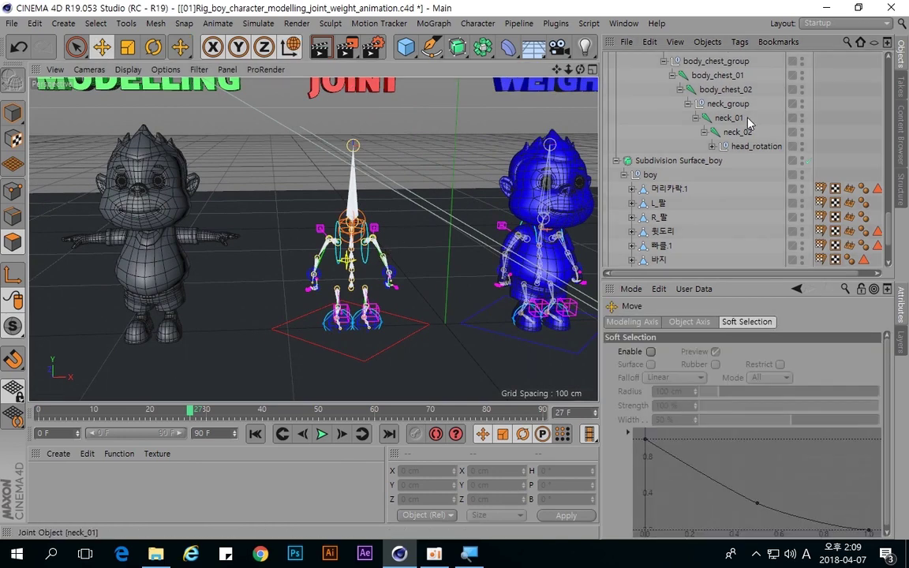
Examine the joint character's spine, arm and leg joints with their controllers from close and from afar
scroll(352, 236, up, 5)
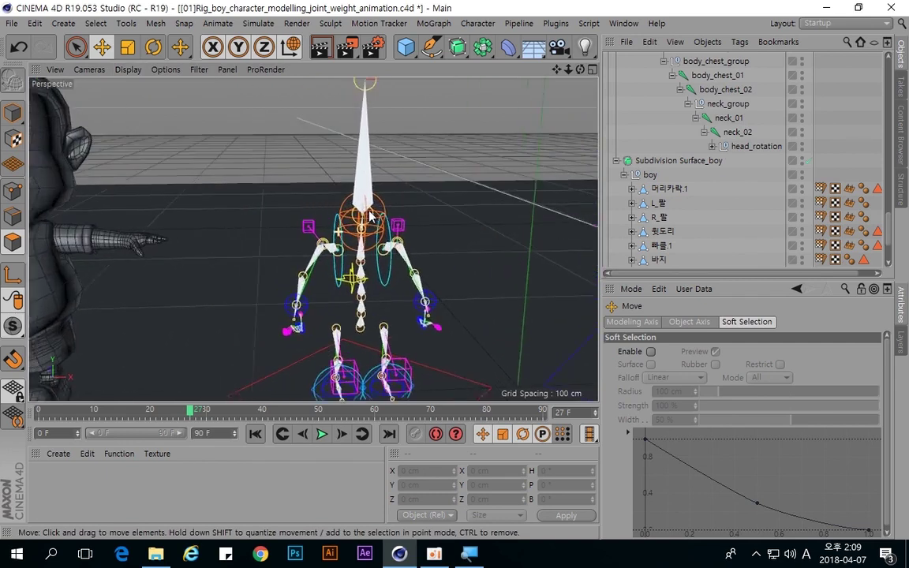
alt+middle_drag(344, 231, 272, 186)
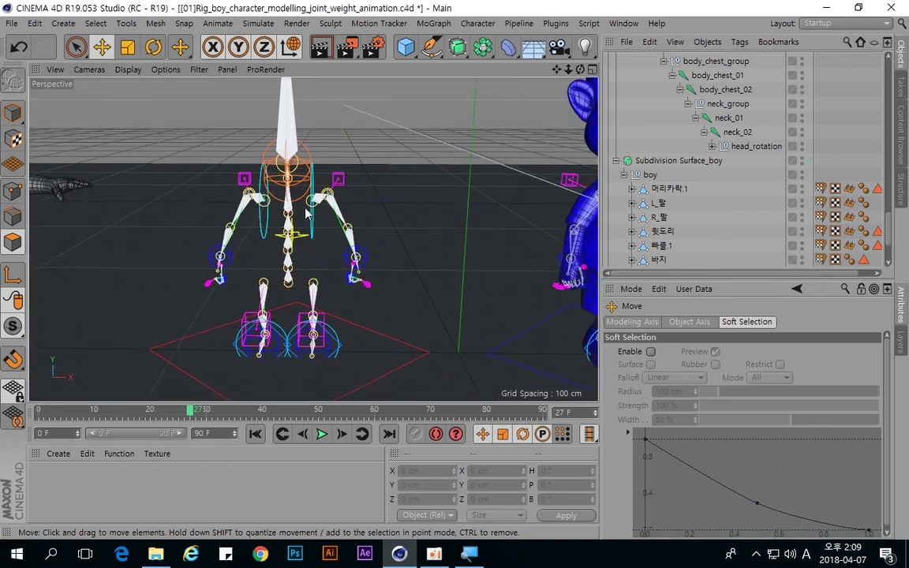
scroll(305, 209, up, 2)
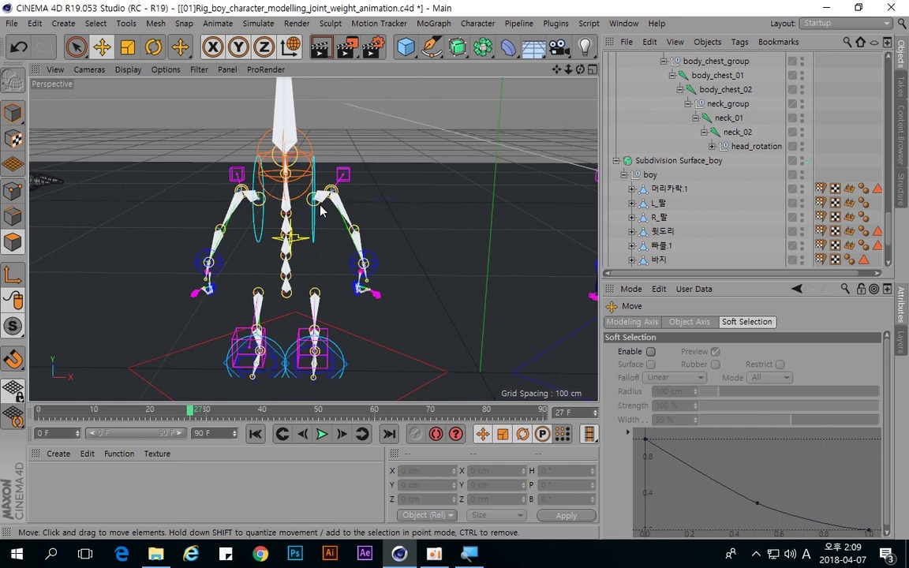
scroll(337, 219, down, 6)
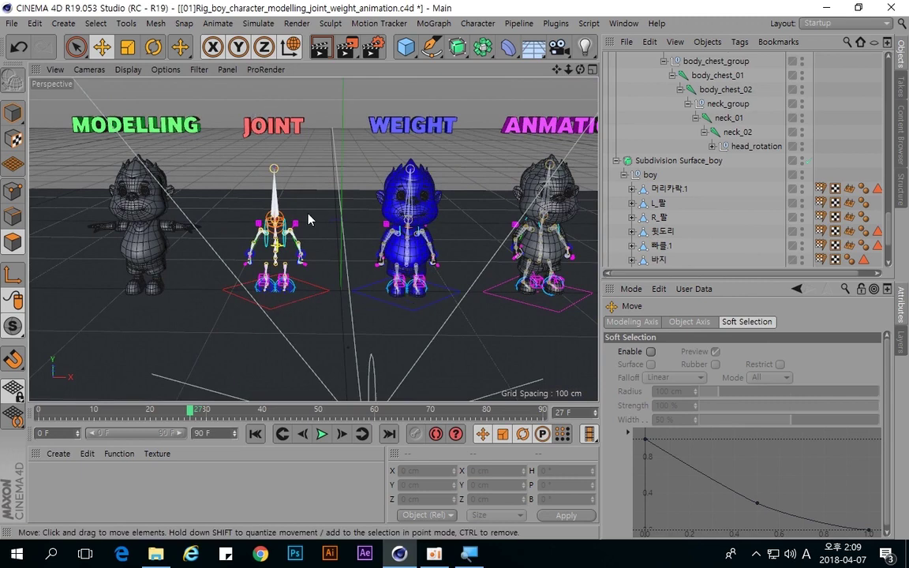
Find the weight character's body_group in the object hierarchy and select its body_01 joint
scroll(671, 139, up, 8)
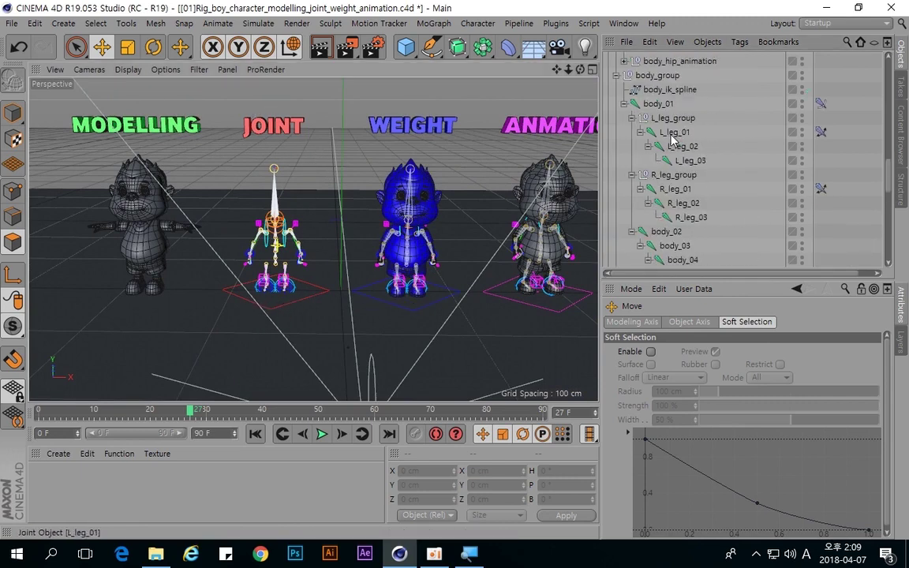
scroll(671, 139, up, 10)
click(654, 145)
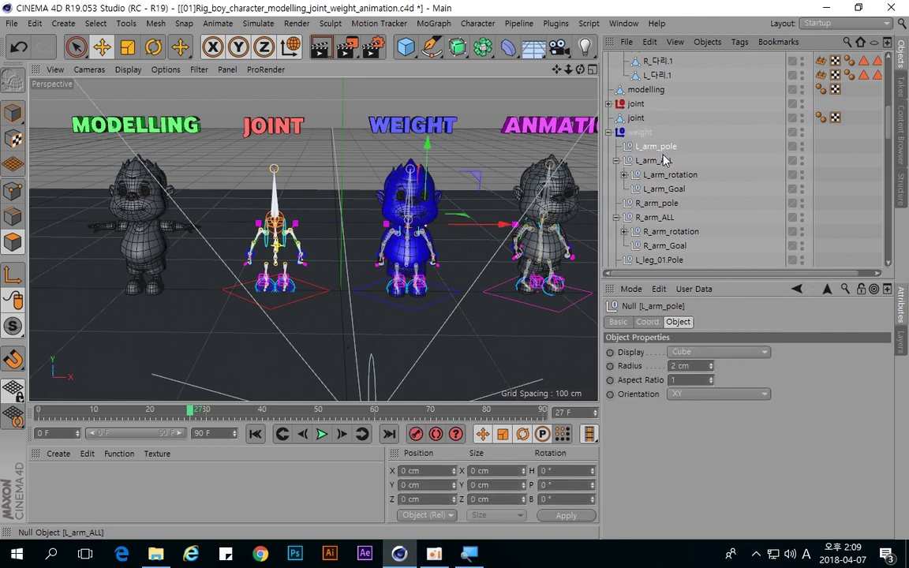
scroll(599, 138, down, 8)
click(607, 189)
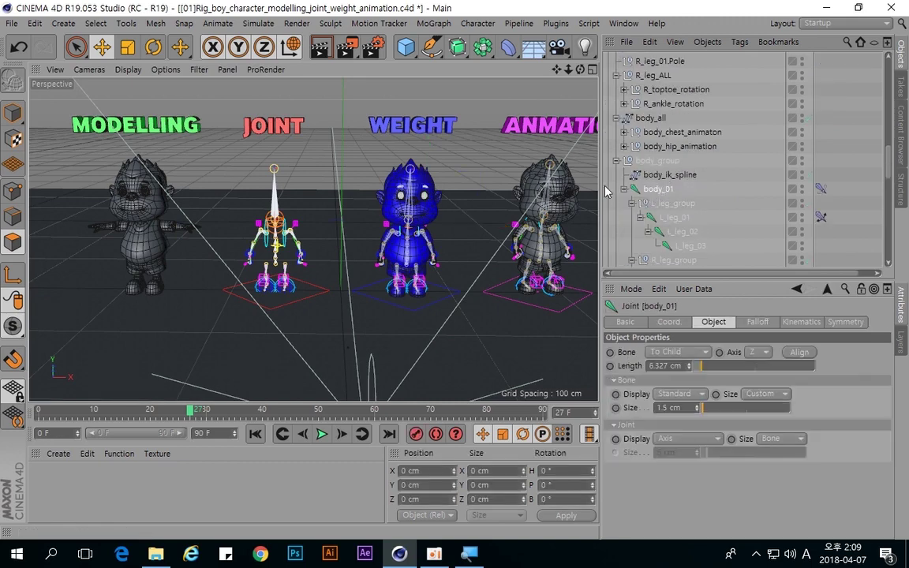